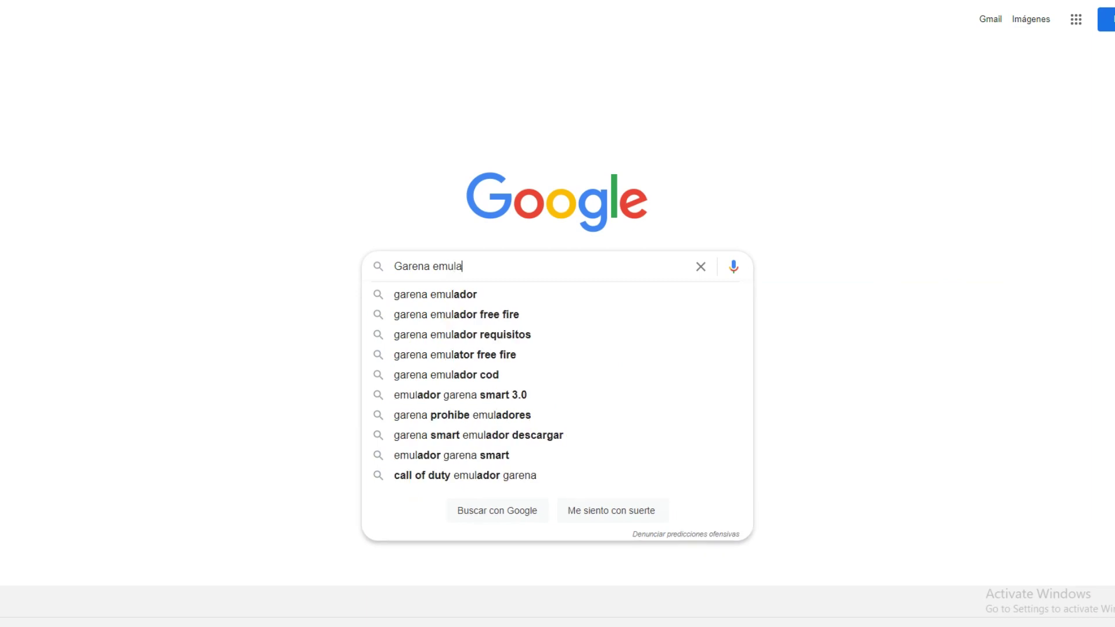
Search Google for "Garena emula"
key("Escape")
key("Return")
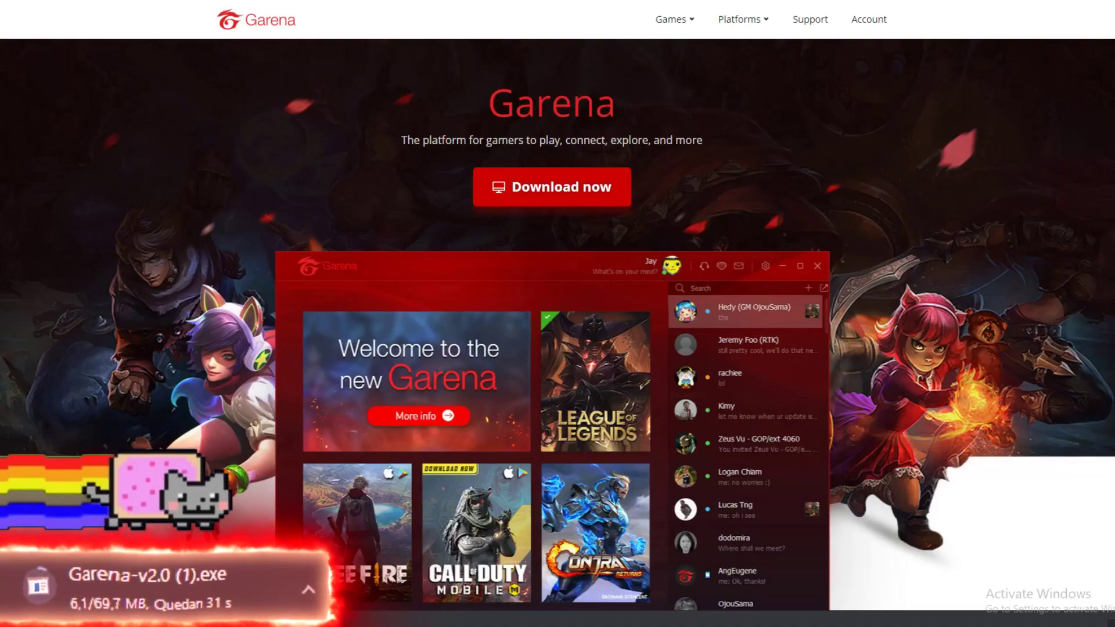
Examine the Game, Chat and Voice sections of the Garena download page while the installer downloads
scroll(558, 313, "down", 3)
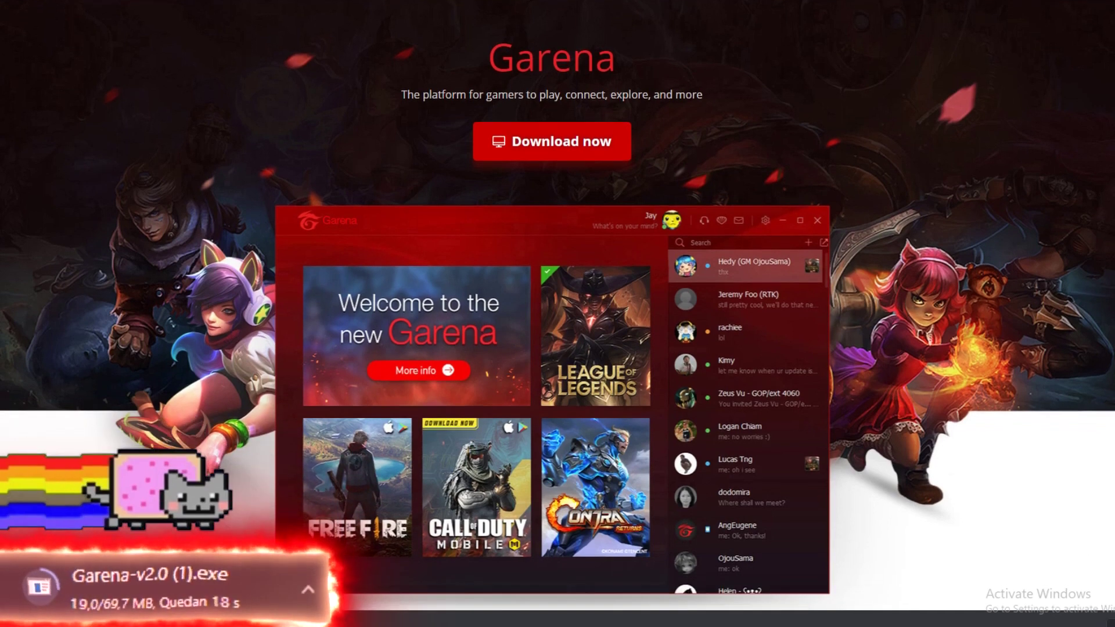
scroll(558, 313, "down", 3)
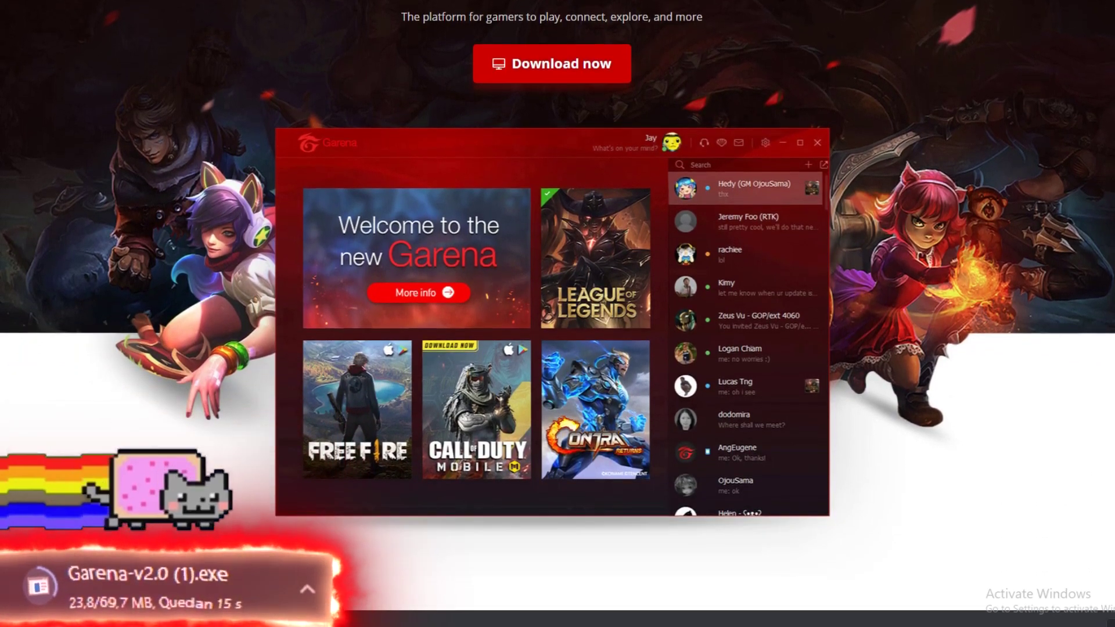
scroll(558, 313, "down", 2)
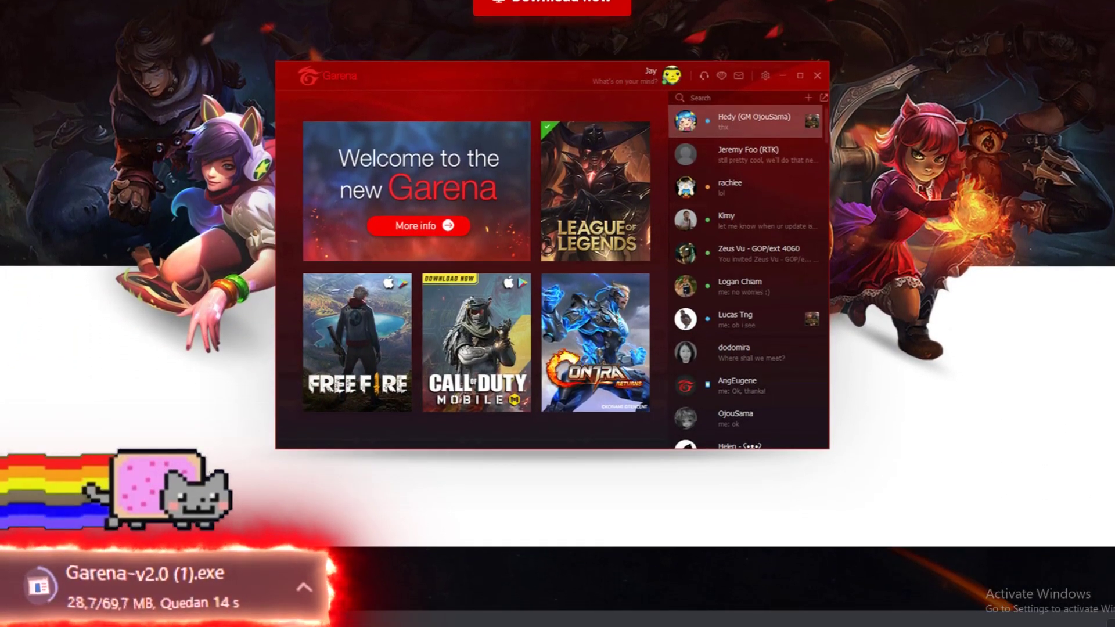
scroll(557, 314, "down", 10)
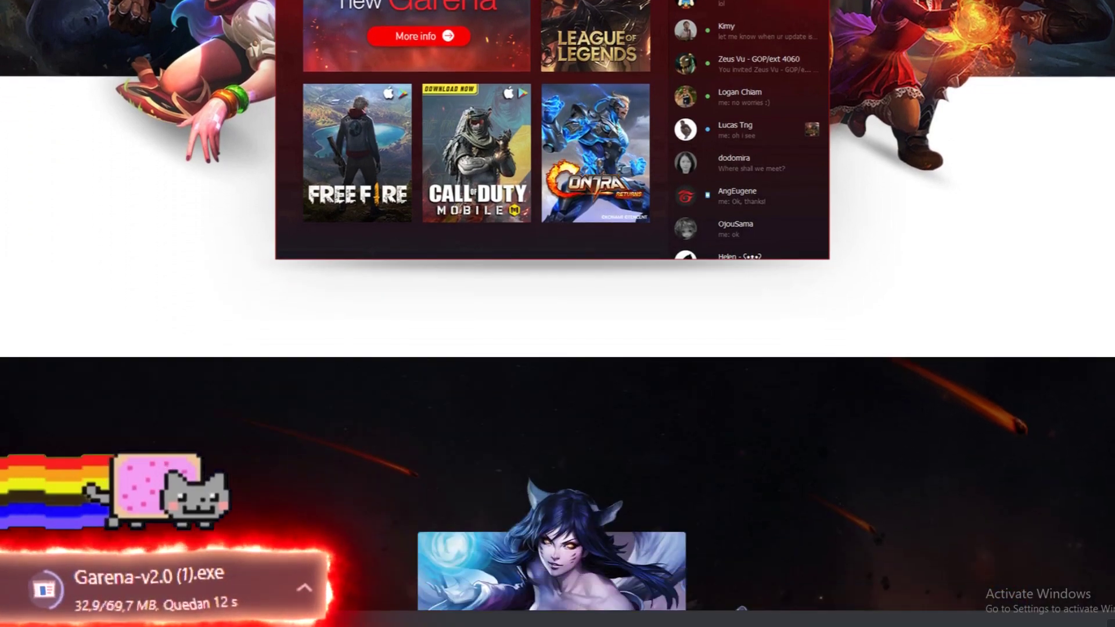
scroll(557, 314, "down", 2)
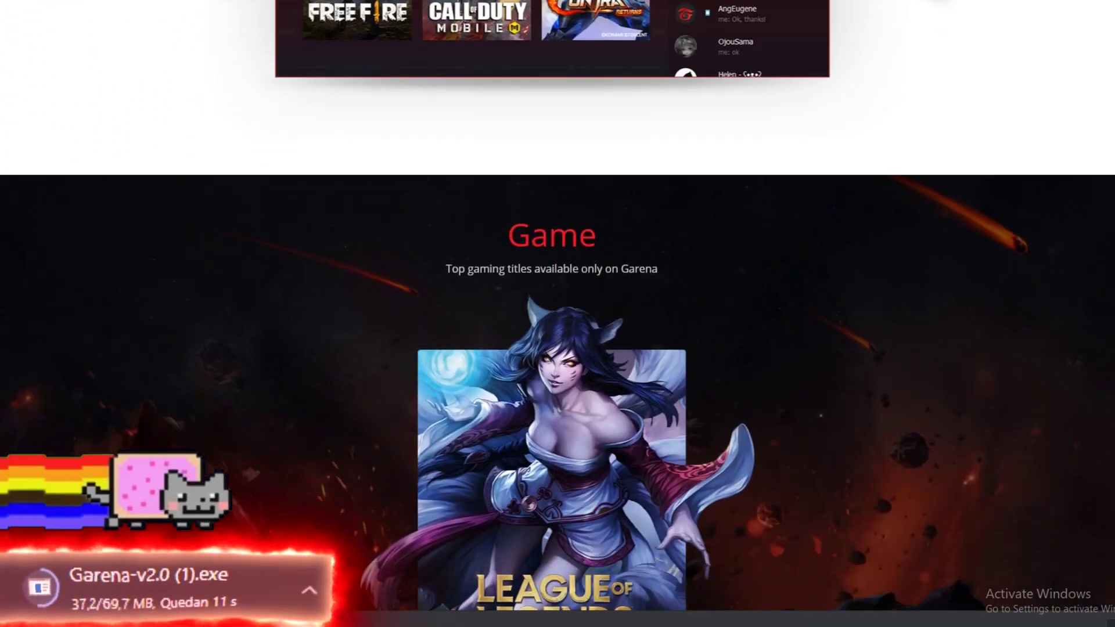
scroll(557, 314, "down", 8)
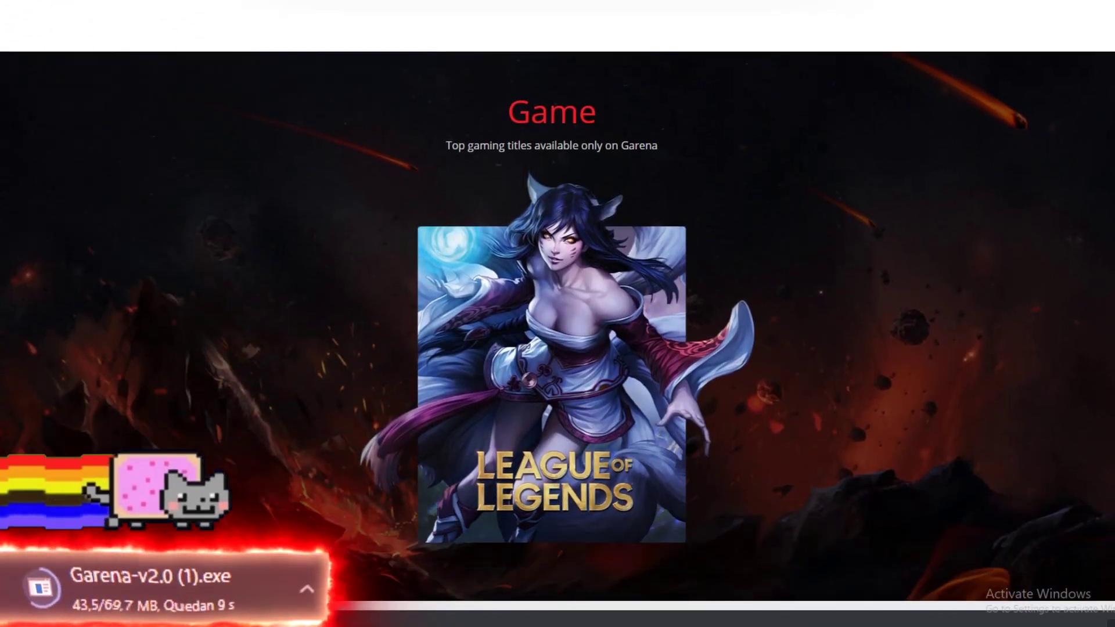
scroll(558, 314, "down", 8)
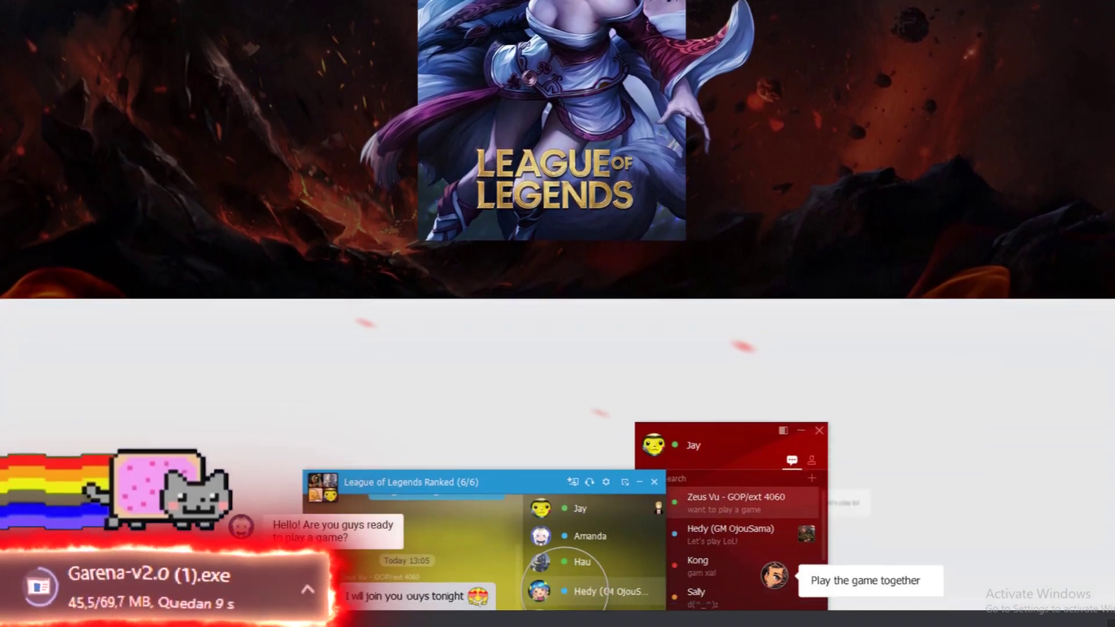
scroll(558, 314, "down", 7)
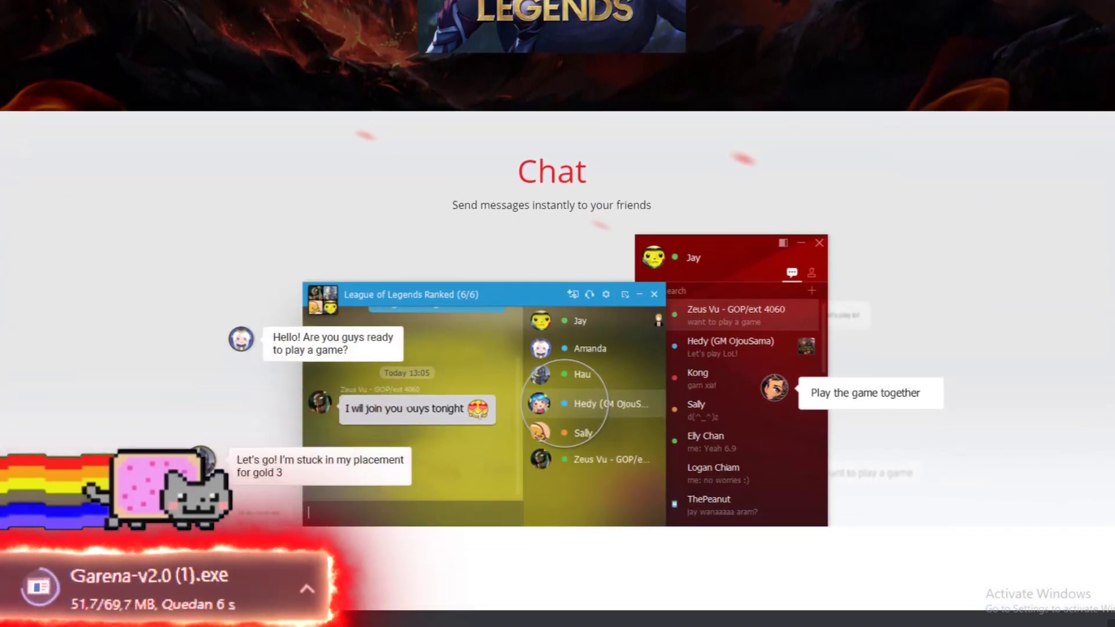
scroll(558, 314, "down", 3)
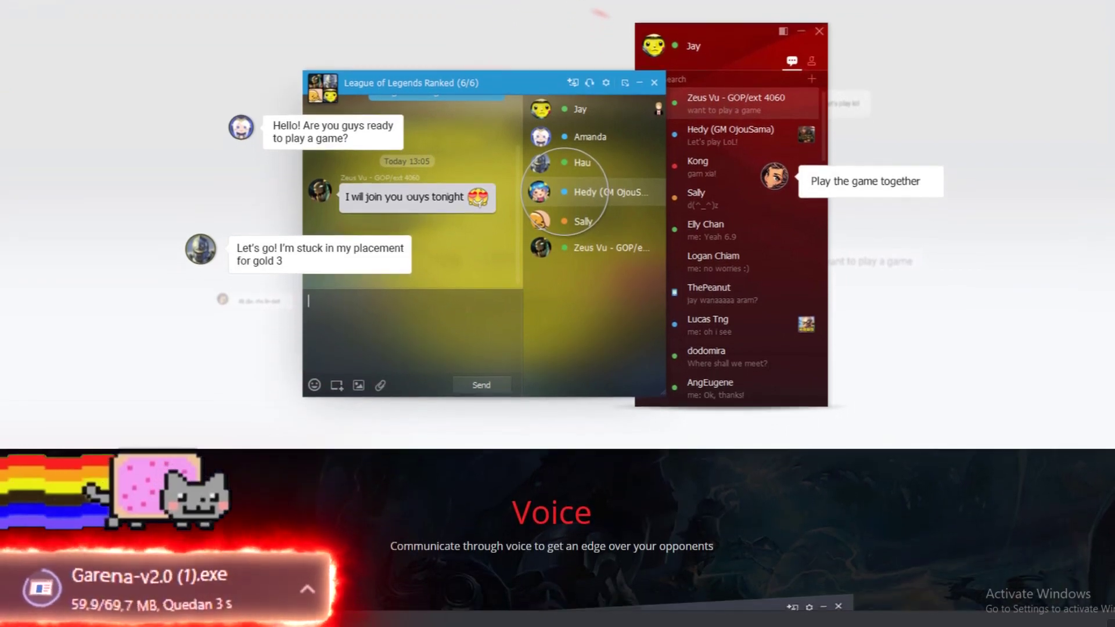
scroll(557, 314, "down", 3)
scroll(558, 314, "down", 10)
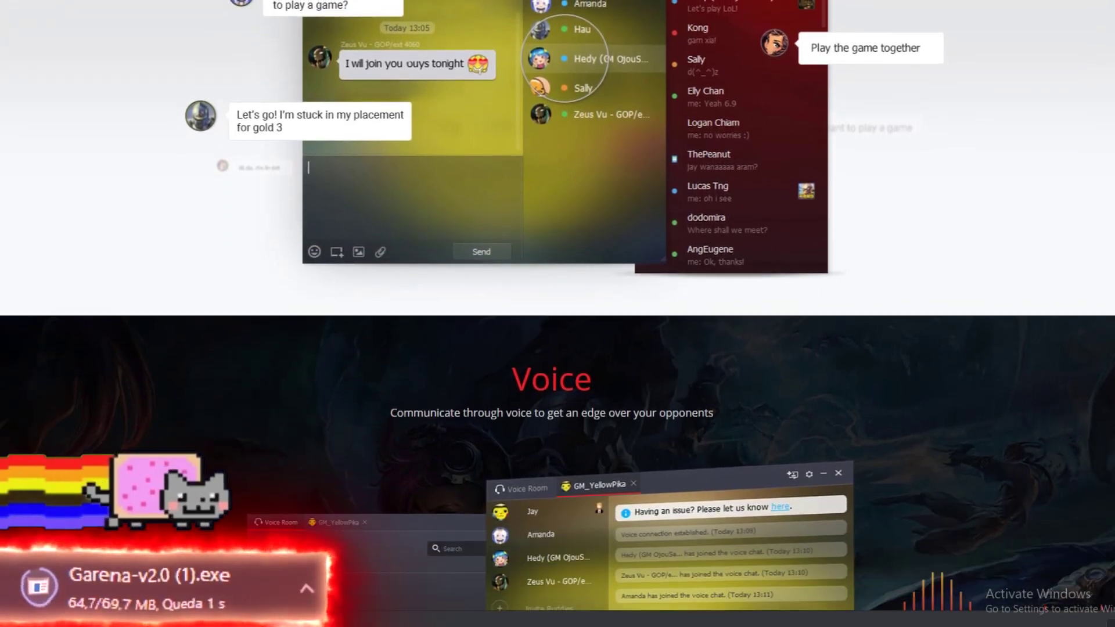
scroll(558, 314, "down", 15)
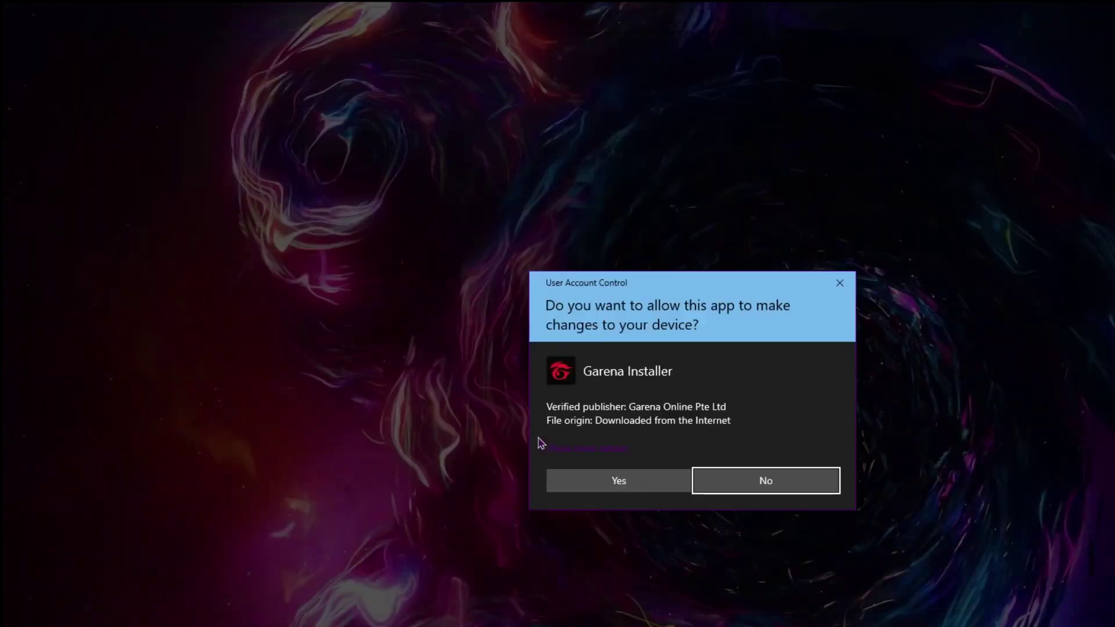
Allow the Garena Installer to make changes to the device and install Garena with the agreement accepted
left_click(590, 482)
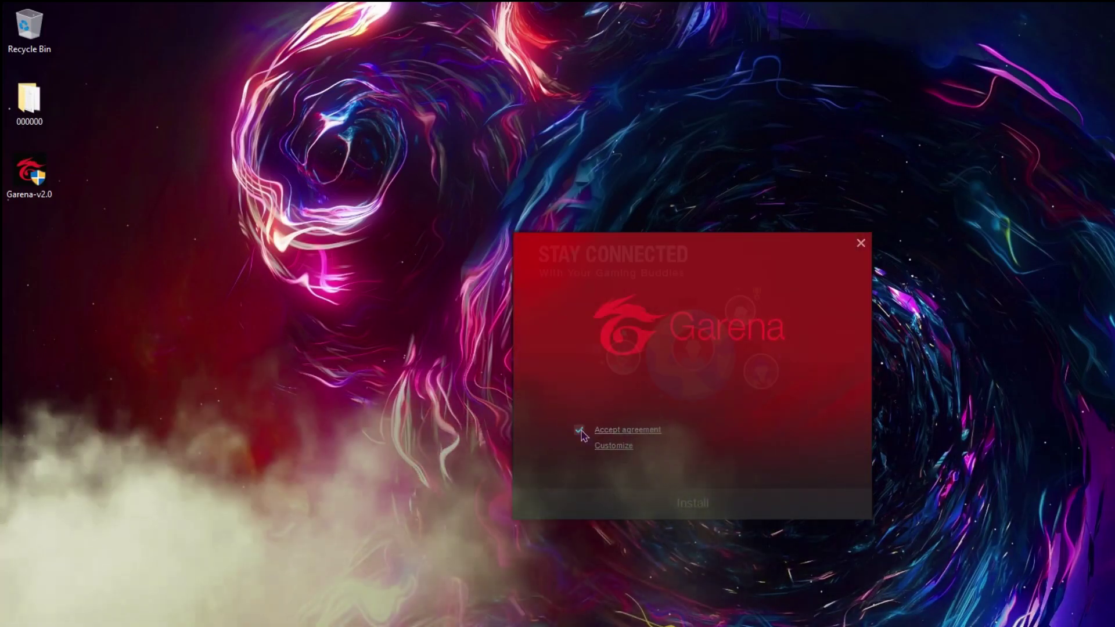
left_click(701, 505)
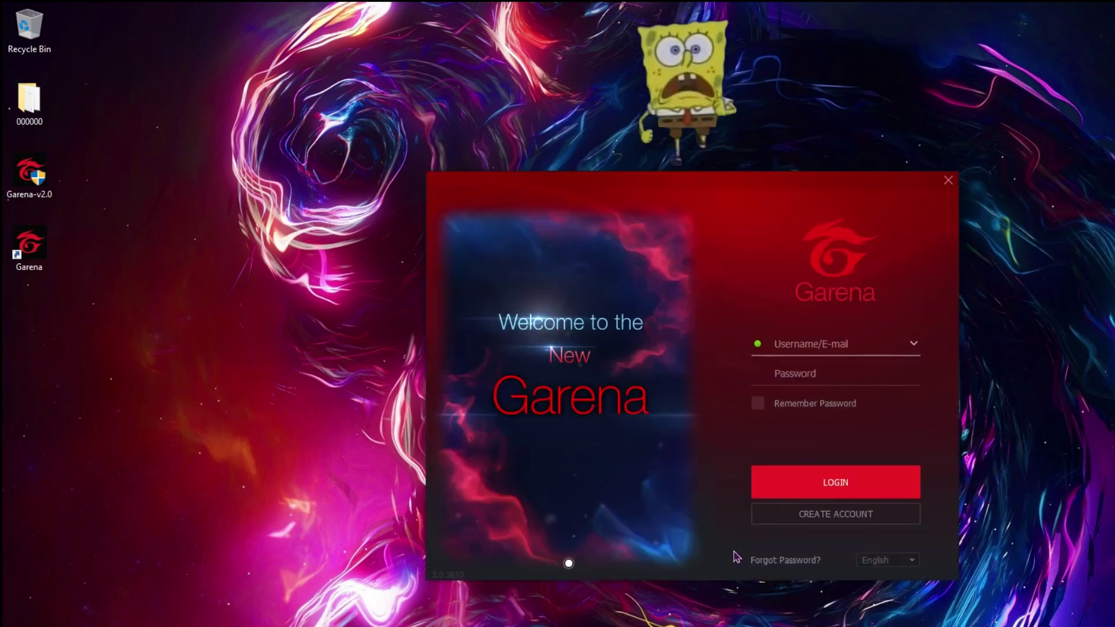
Register a Garena account with the Terms of Service and Privacy Policy accepted, and log in to the client
left_click(803, 518)
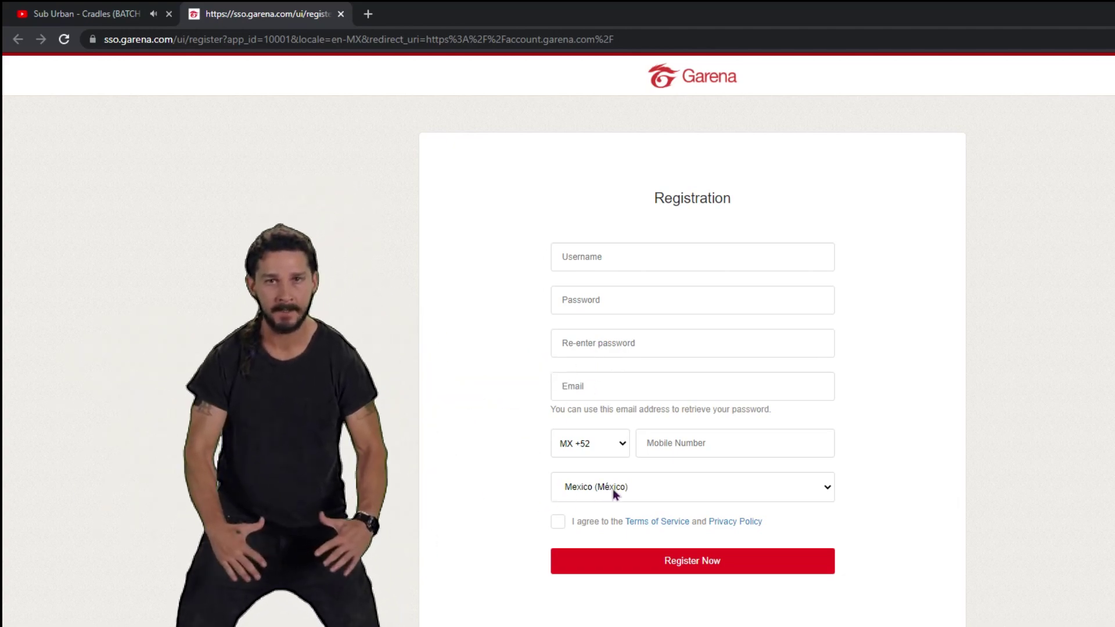
left_click(557, 522)
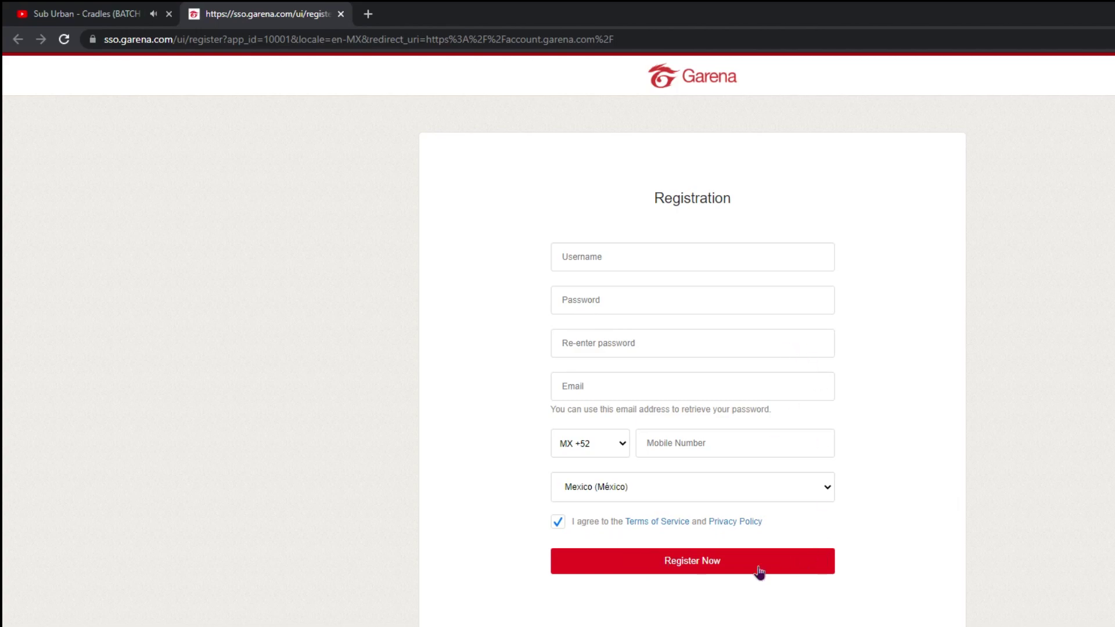
key("Return")
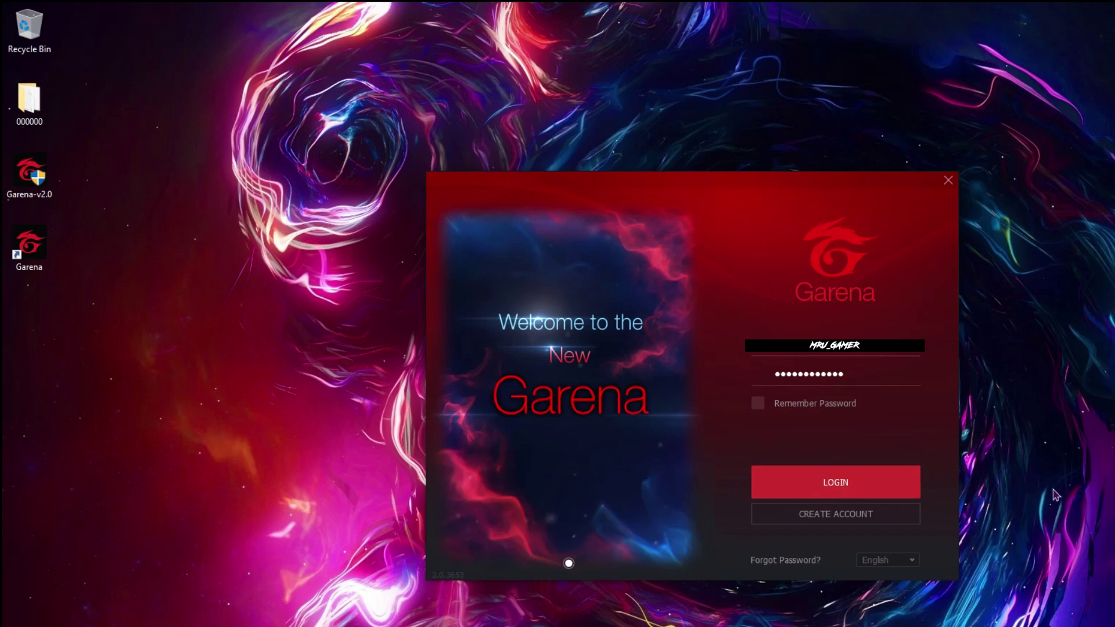
key("Return")
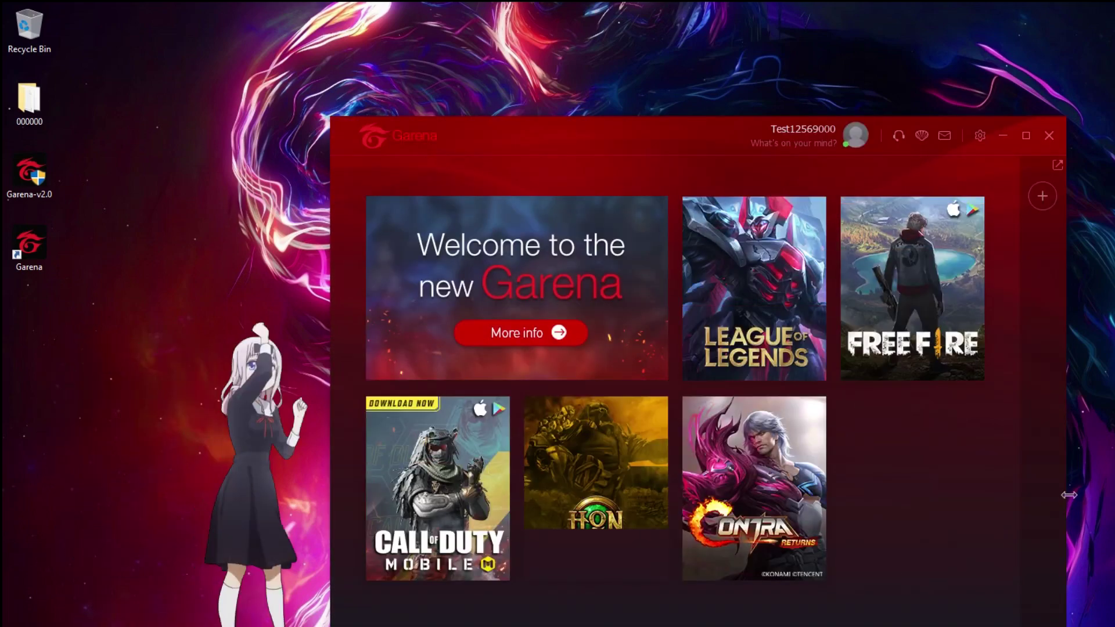
Look through the League of Legends and Garena Free Fire pages, and return to the game overview
left_click(751, 299)
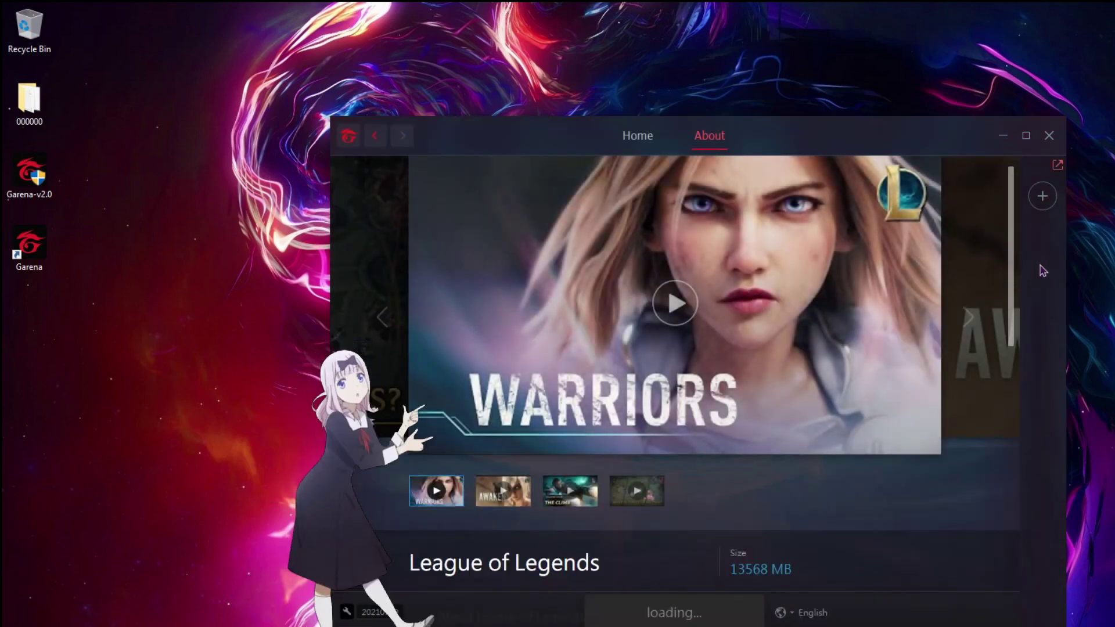
left_click_drag(1014, 209, 1014, 482)
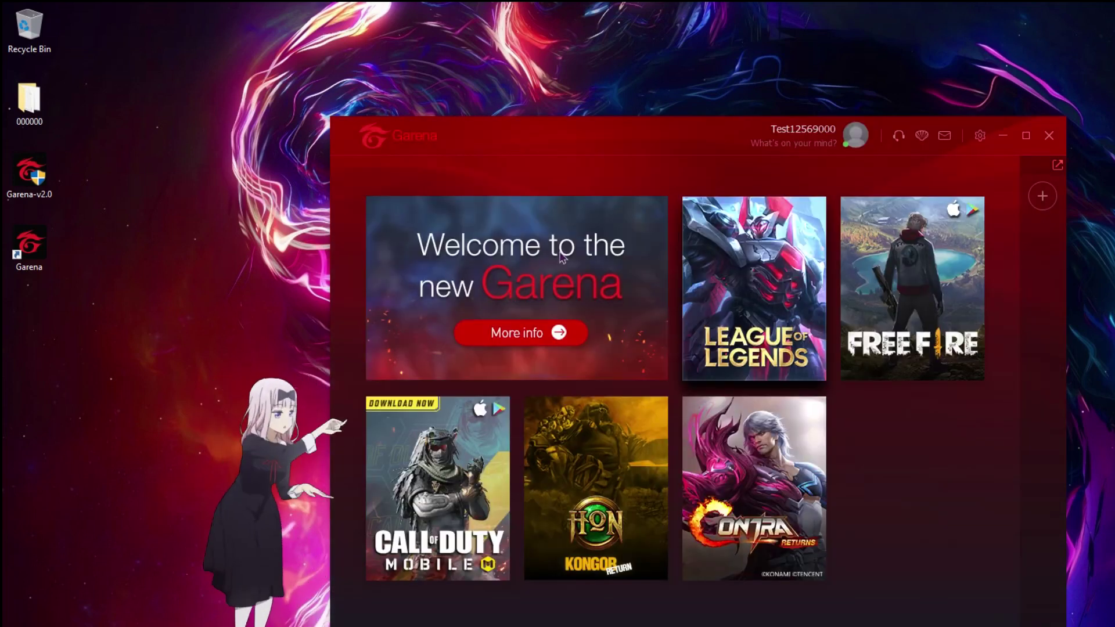
left_click(912, 293)
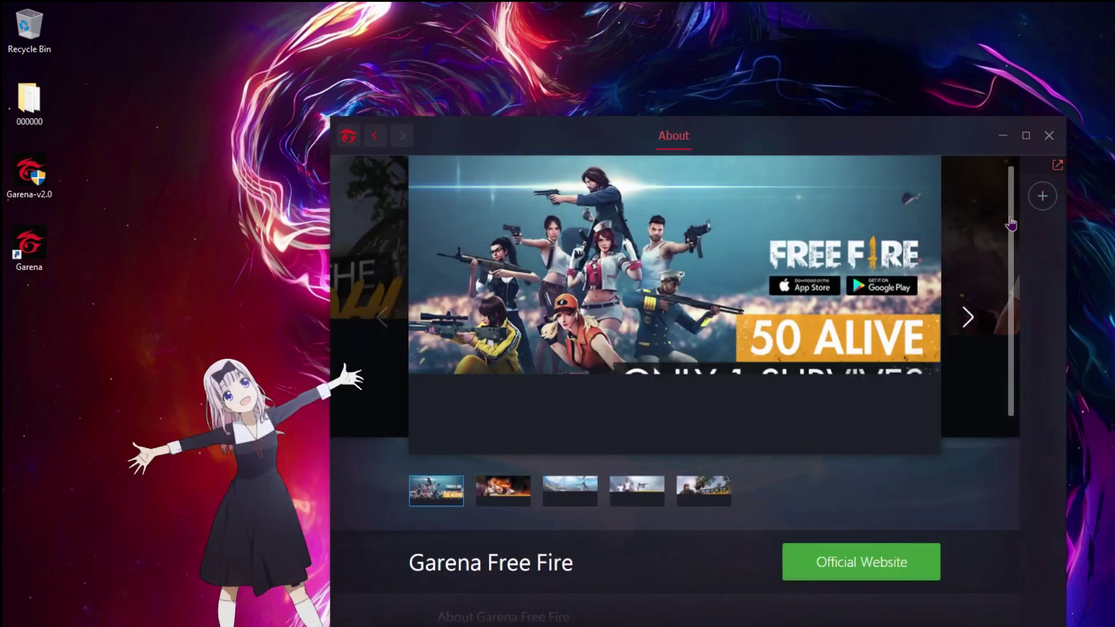
left_click_drag(1012, 234, 1031, 174)
left_click(375, 135)
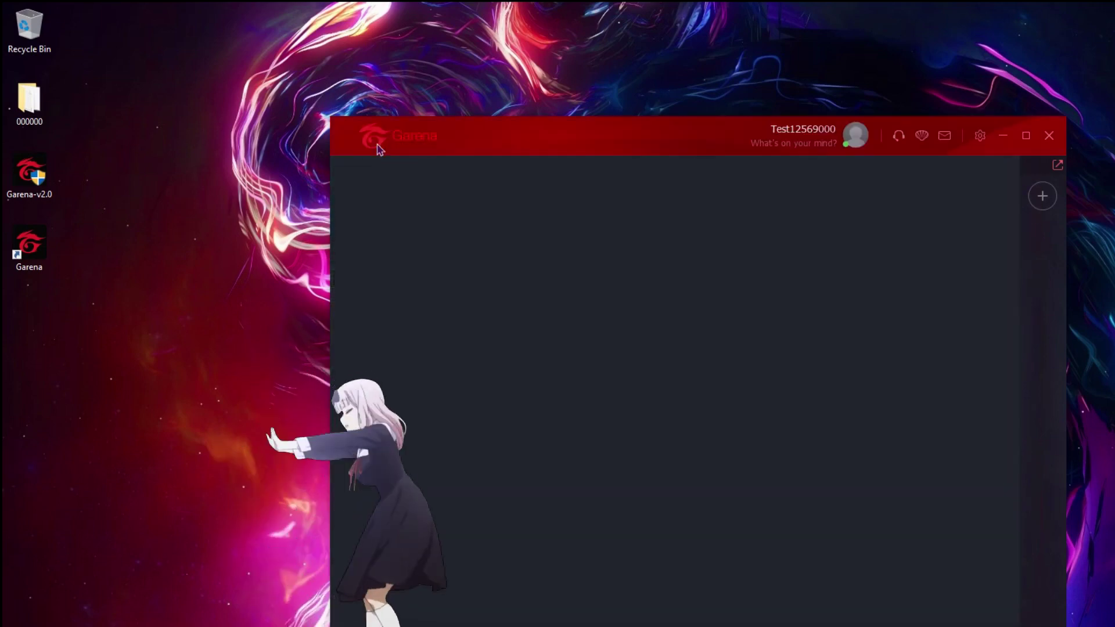
Read the Call of Duty: Mobile description page and return to the game overview
left_click(481, 428)
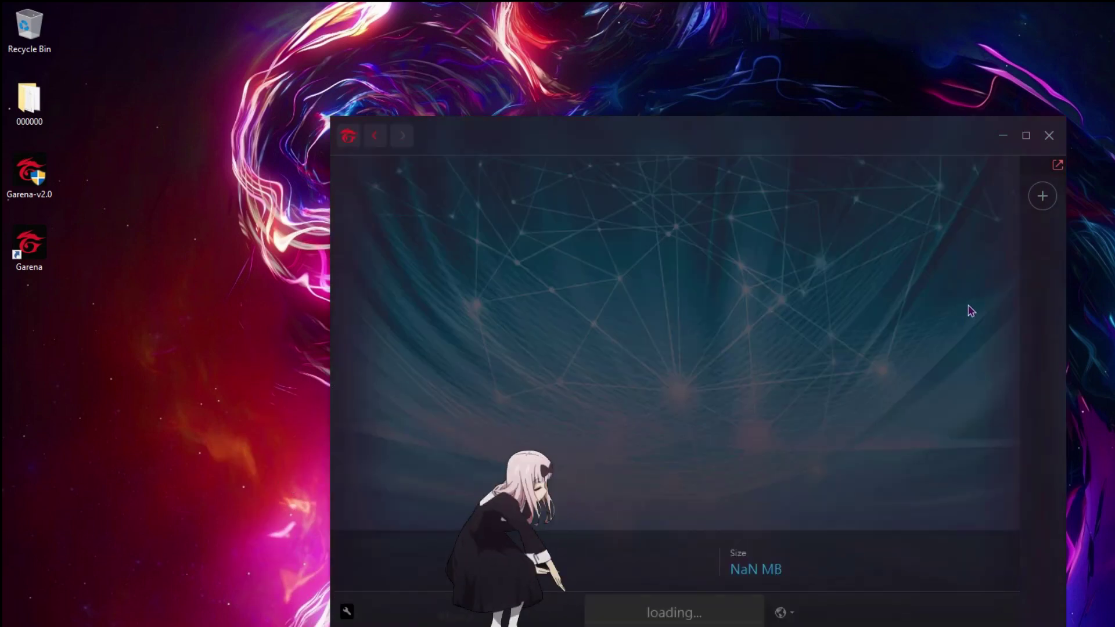
left_click_drag(1011, 229, 995, 481)
scroll(994, 481, "up", 10)
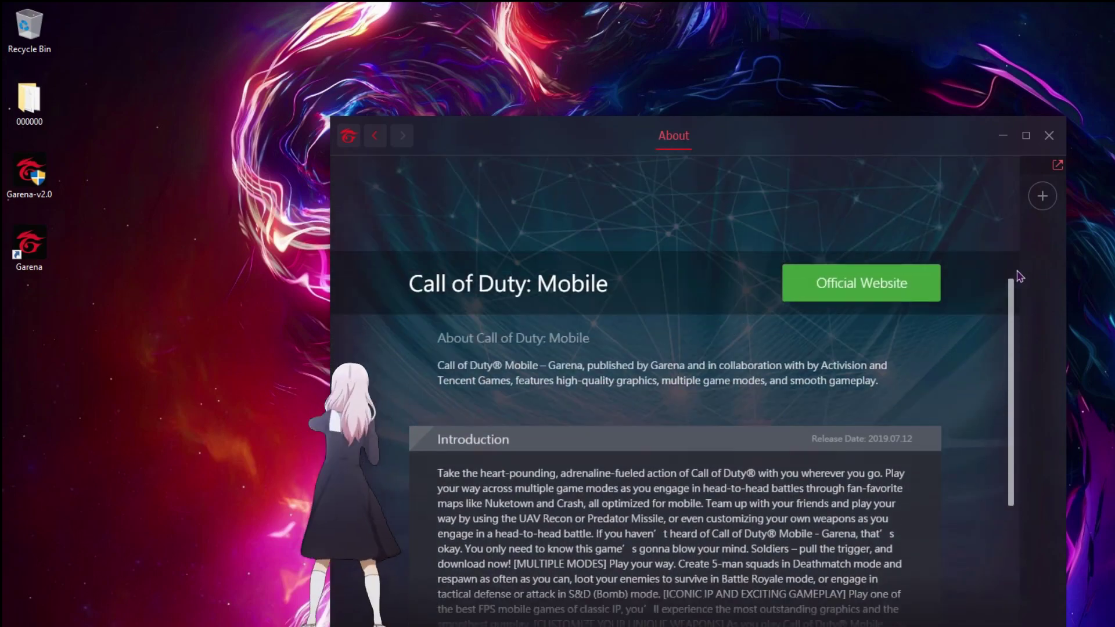
left_click(374, 135)
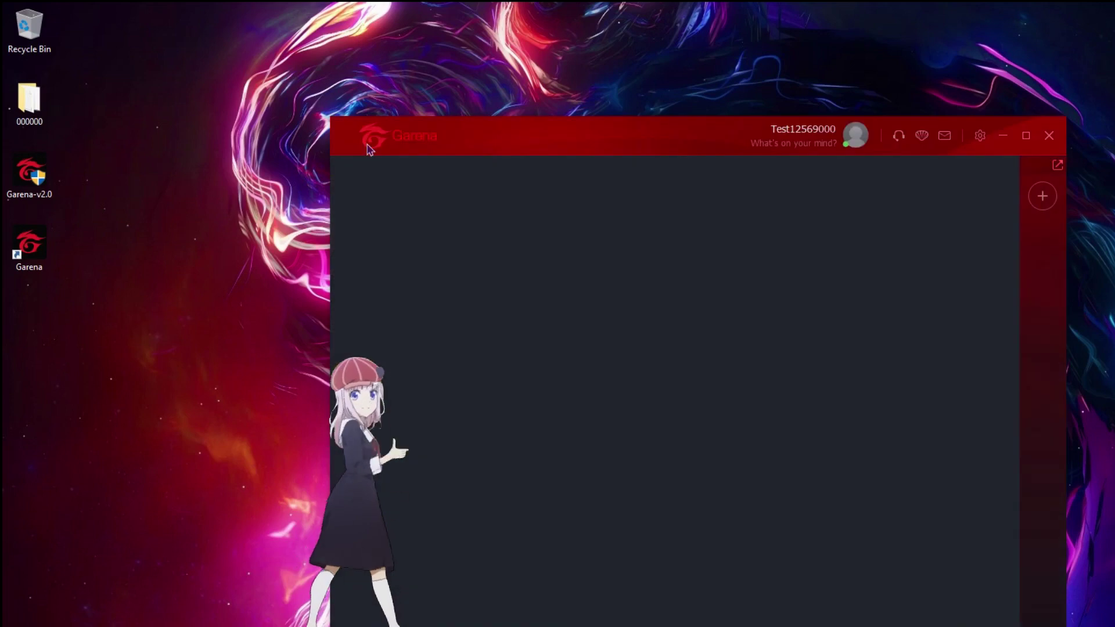
Look through the Heroes of Newerth and Contra Returns pages, and return to the game overview
left_click(617, 473)
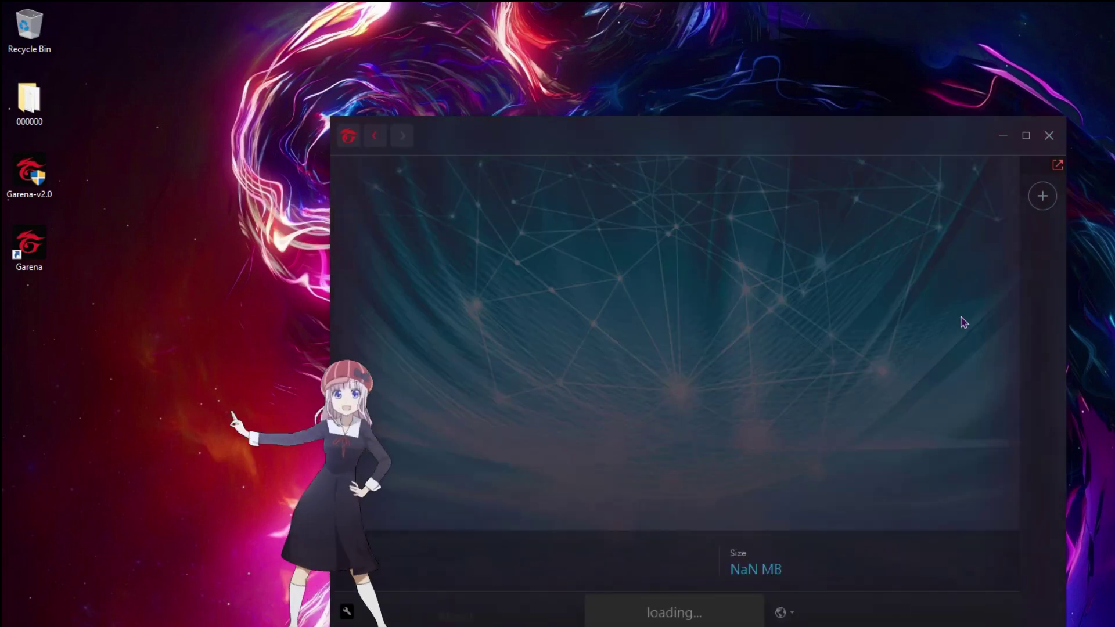
left_click_drag(1007, 224, 752, 225)
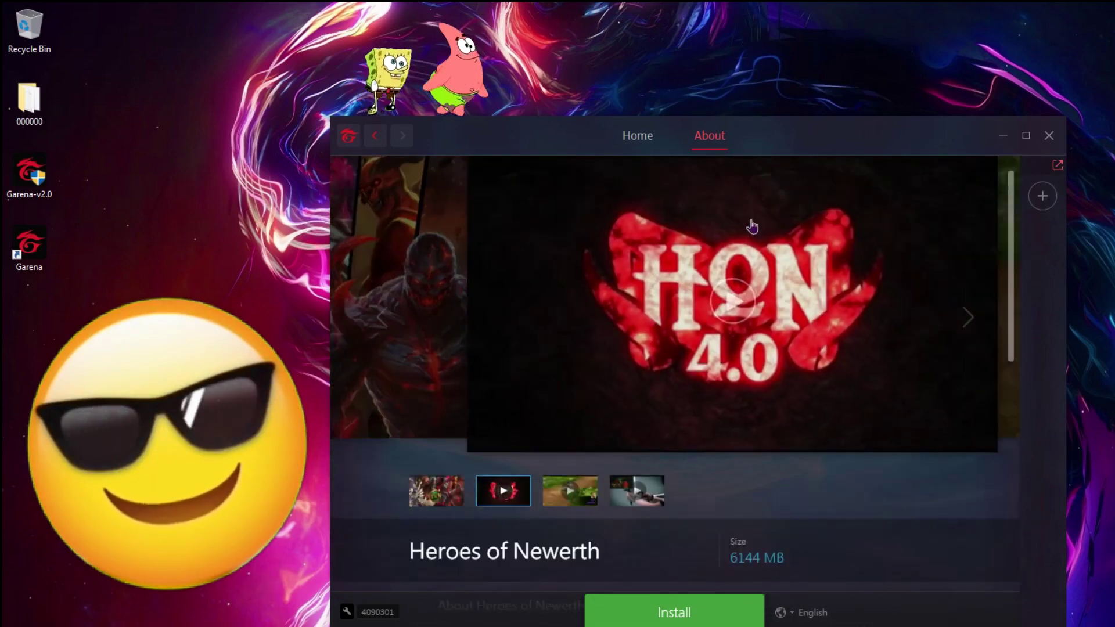
left_click(349, 137)
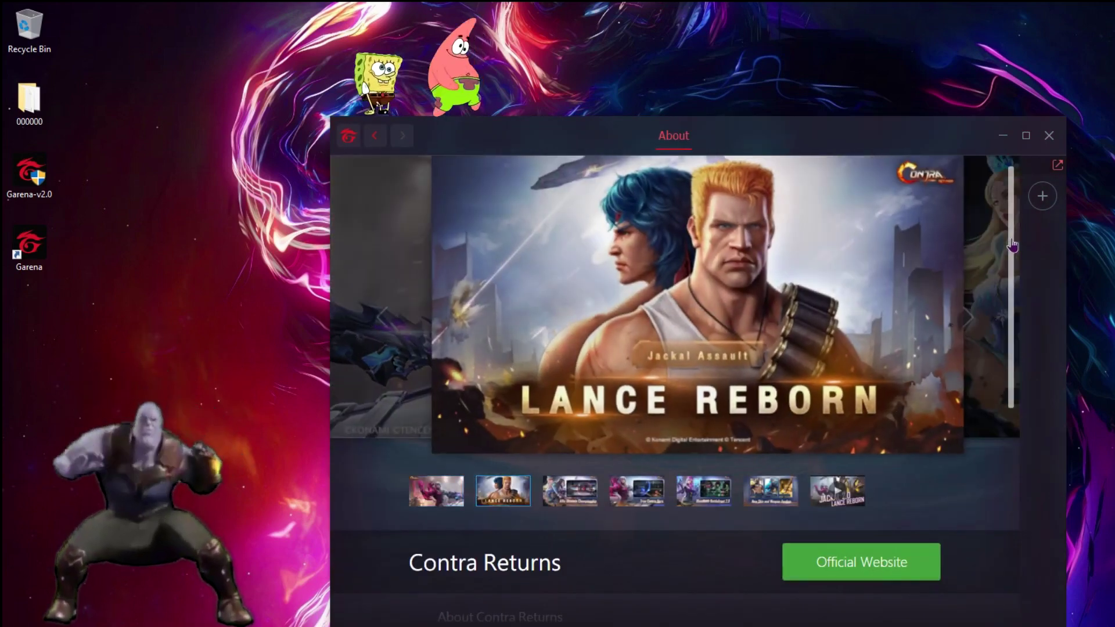
mouse_move(1008, 269)
left_mouse_down()
mouse_move(1011, 445)
mouse_move(1023, 303)
mouse_move(1013, 265)
left_mouse_up()
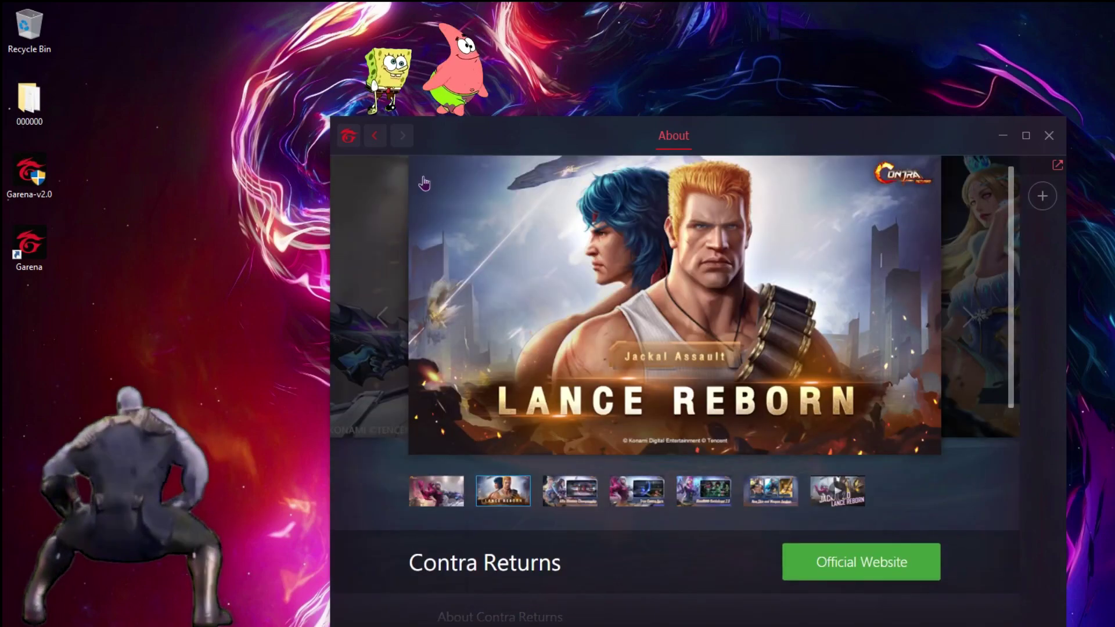
left_click(378, 142)
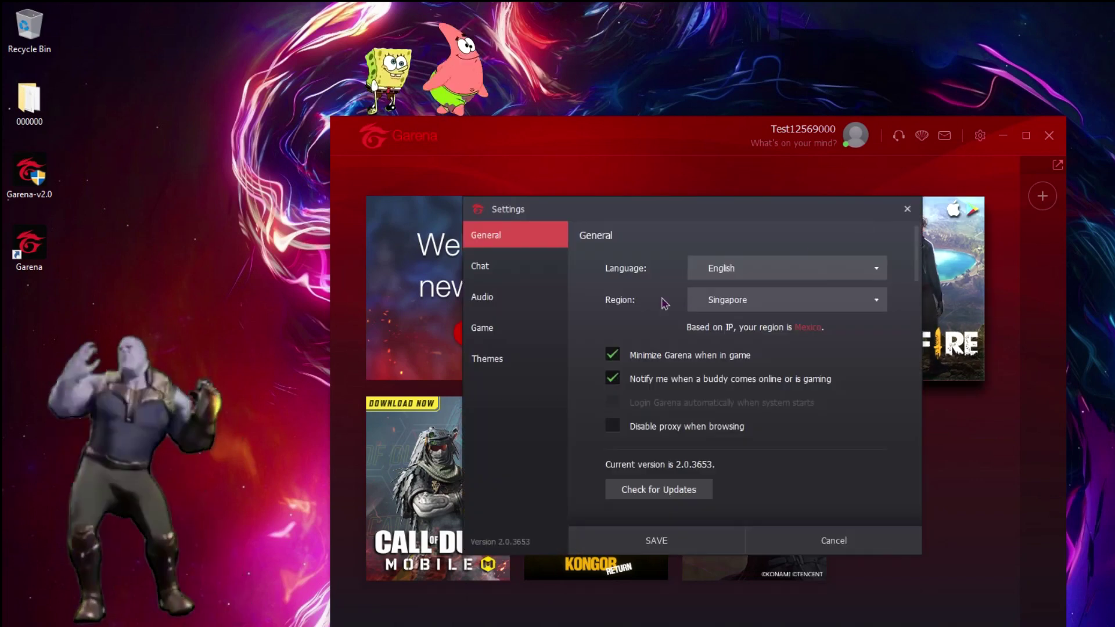
Check the available regions and languages in Garena's General settings without changing either one
left_click(838, 307)
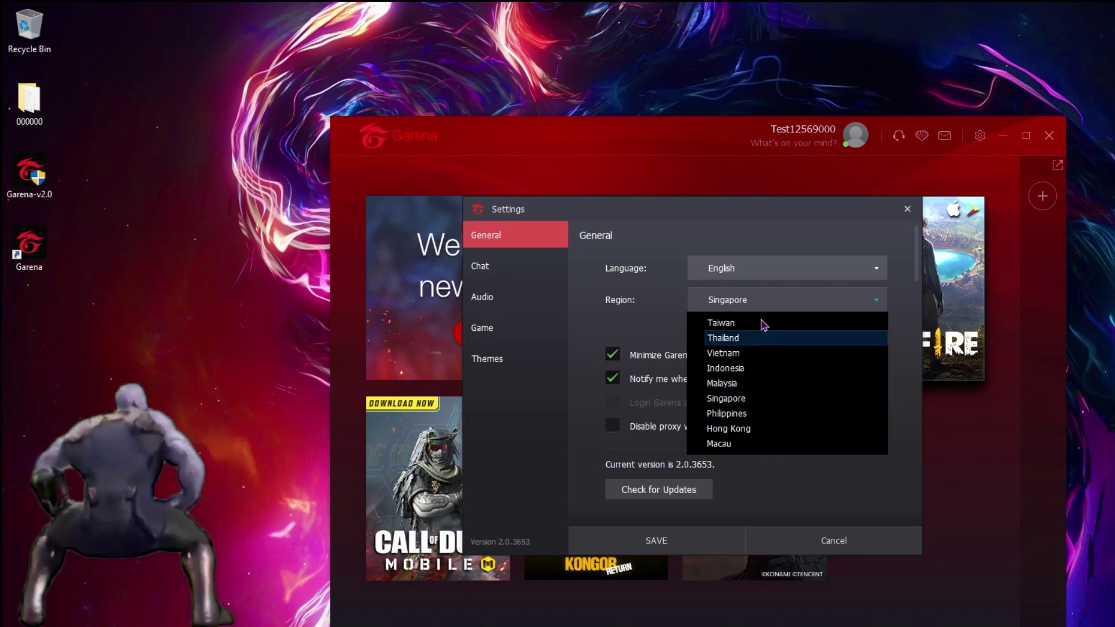
left_click(878, 272)
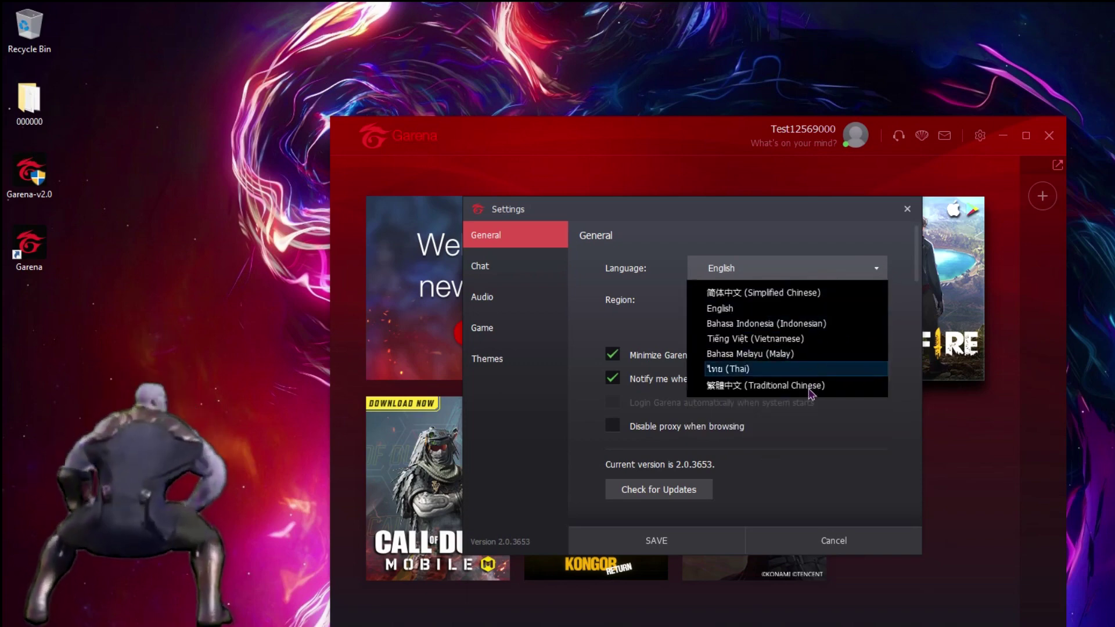
left_click(877, 272)
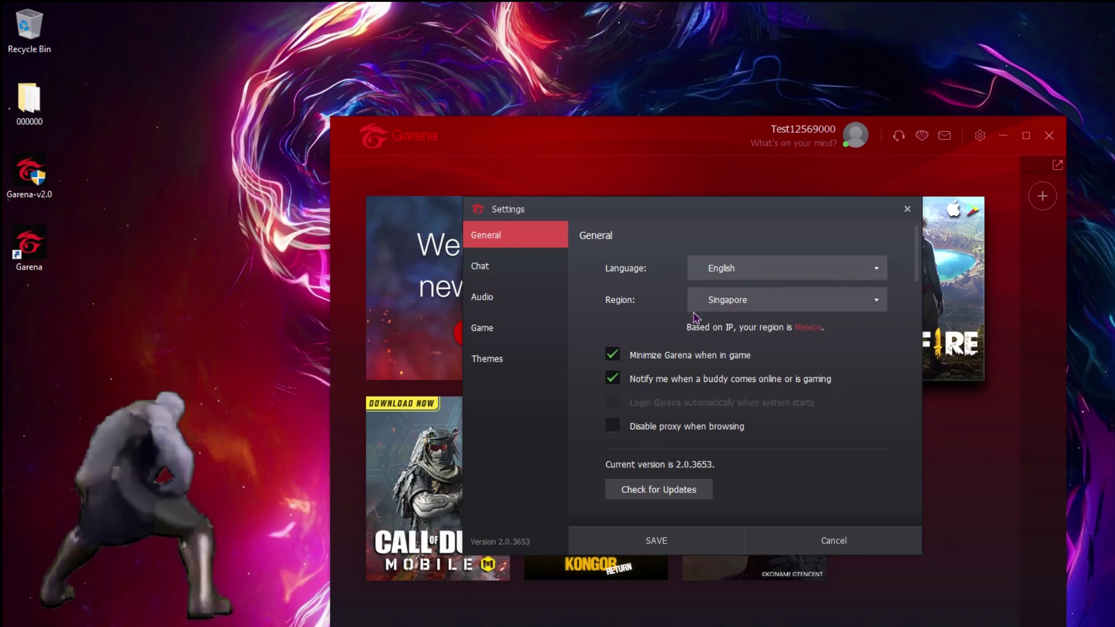
Review the Chat, Audio and Game sections of Garena's settings without changing any option
left_click(497, 267)
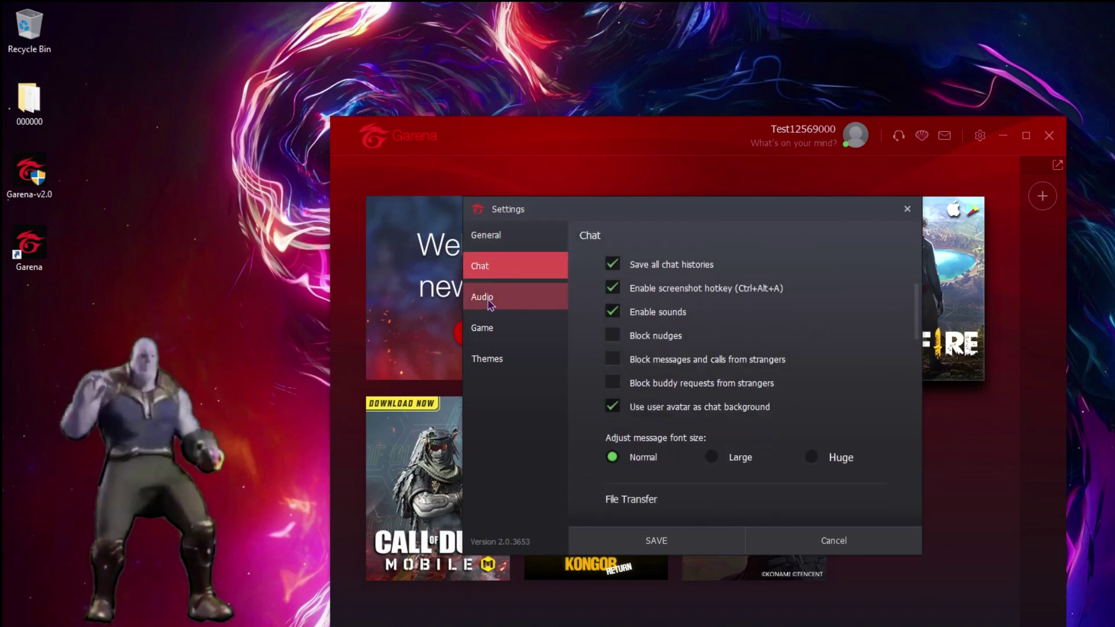
left_click(489, 300)
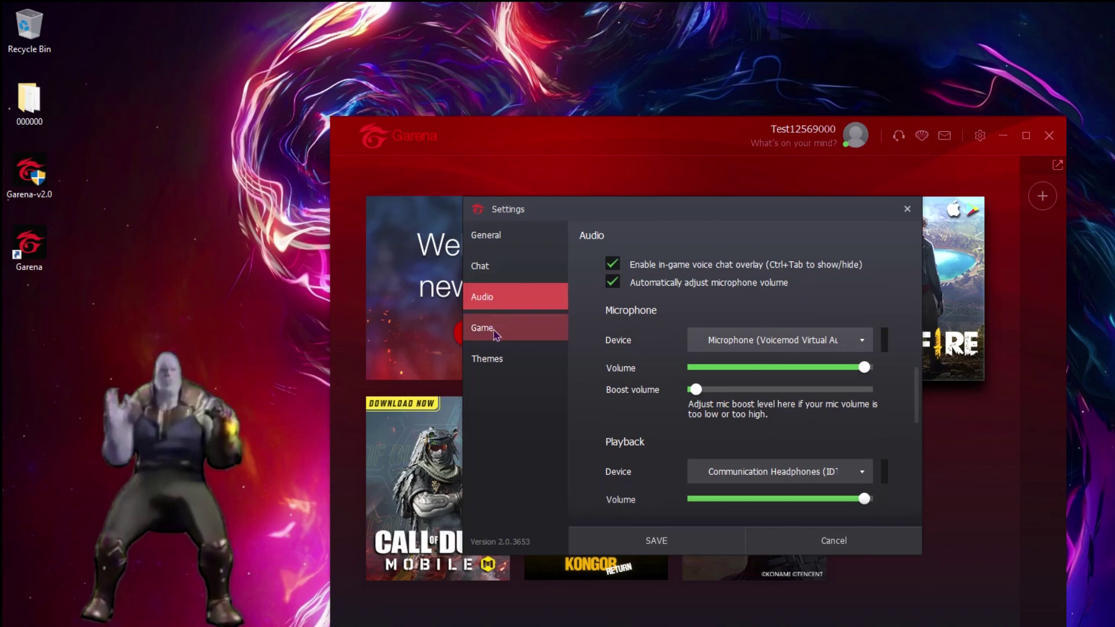
left_click(495, 332)
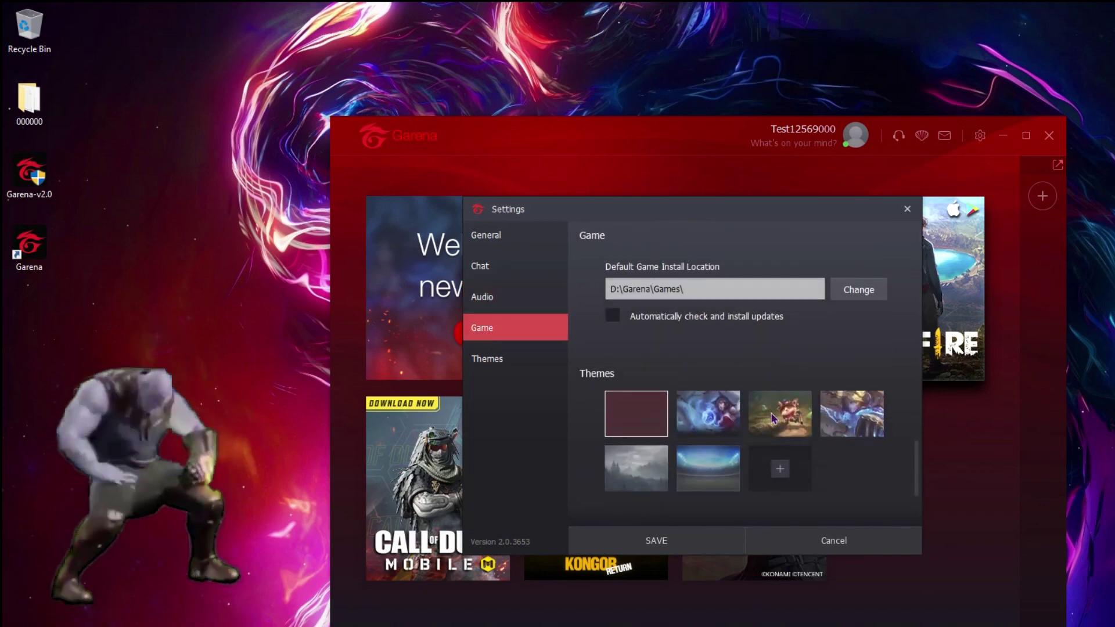
Apply the blond, blue-clad hero artwork, fourth in the first row of themes, as Garena's theme and save the settings
left_click(848, 417)
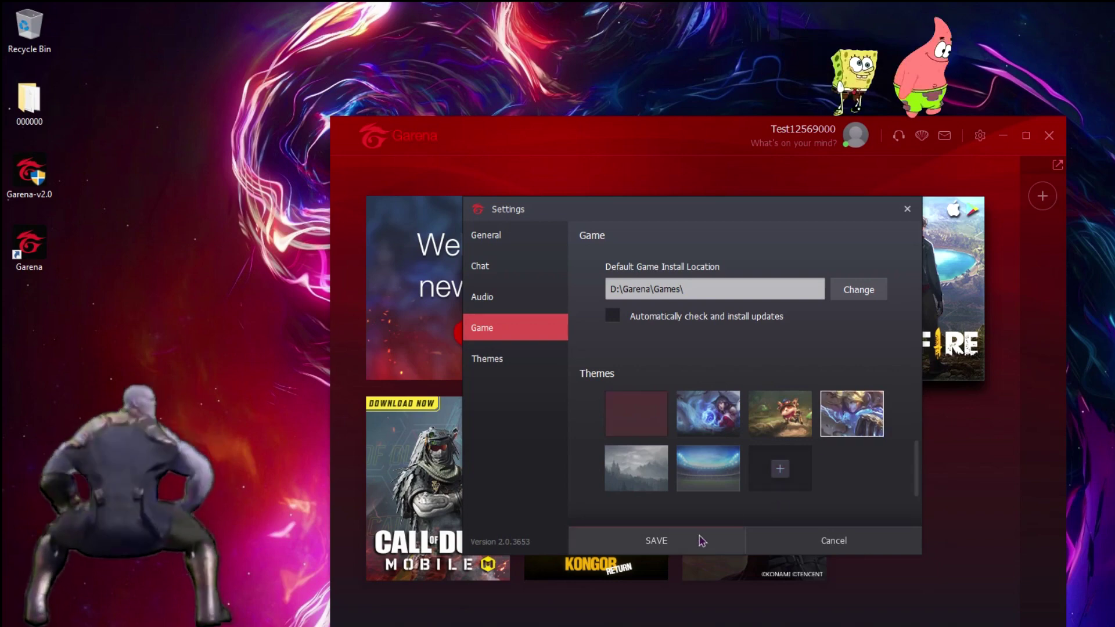
left_click(679, 540)
left_click(536, 352)
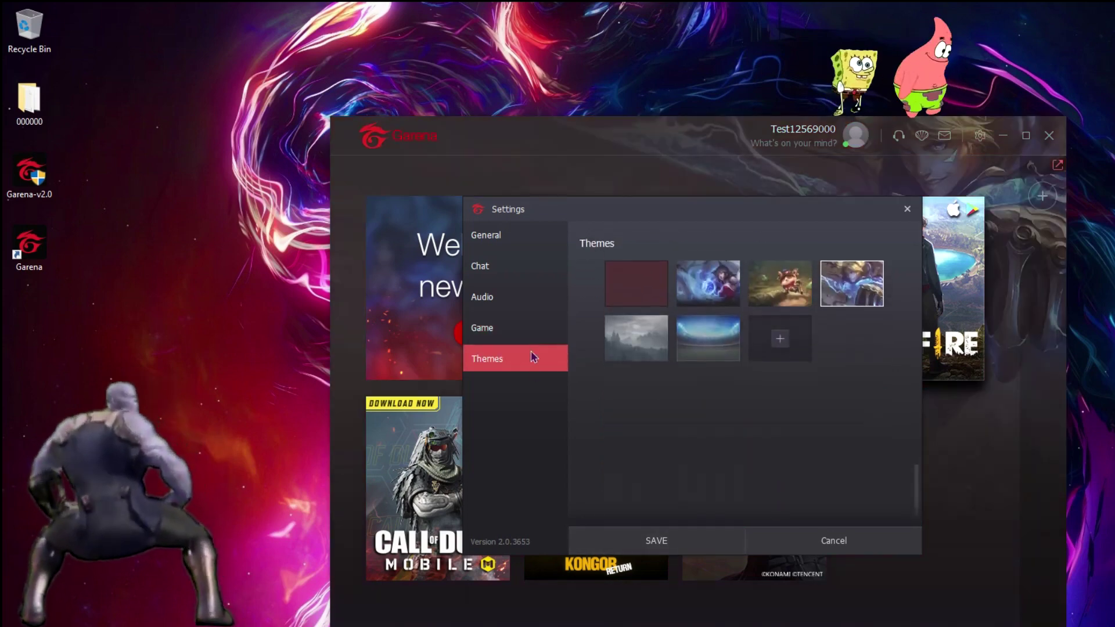
left_click(650, 547)
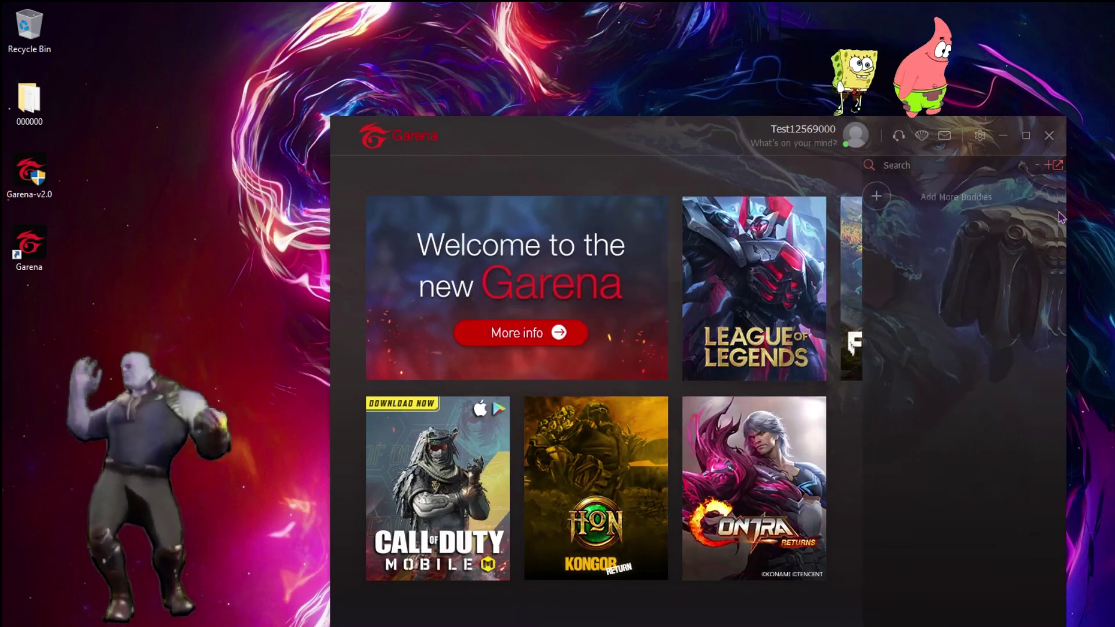
Look at the suggested buddies and the username or e-mail search for adding a buddy, and close the Add Buddy dialog
mouse_move(978, 210)
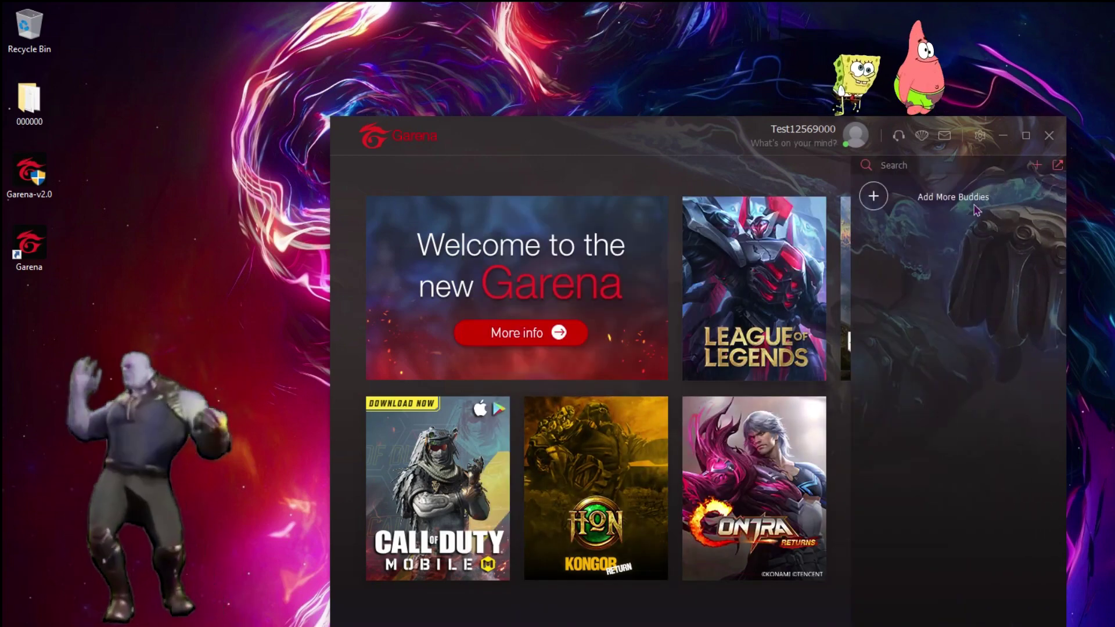
left_click(882, 196)
left_click(581, 282)
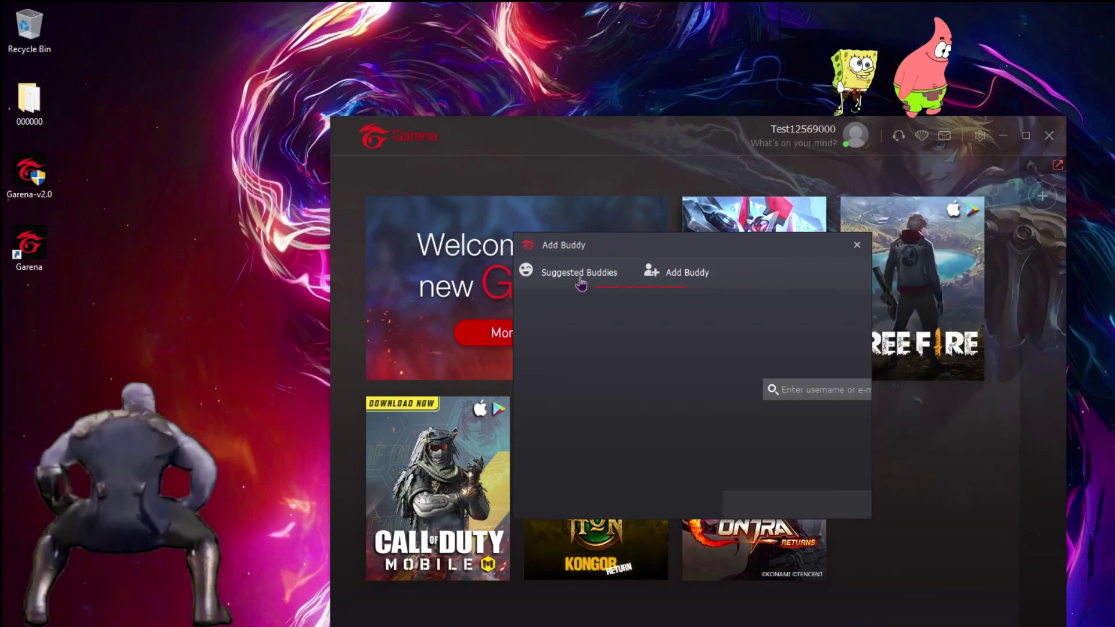
left_click(664, 275)
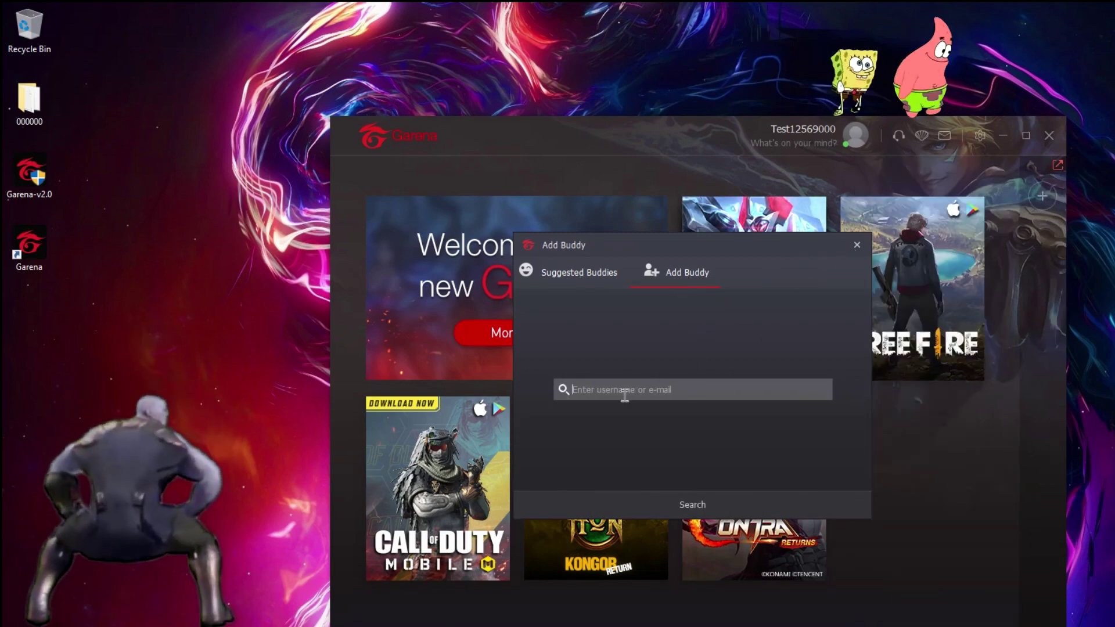
left_click(856, 244)
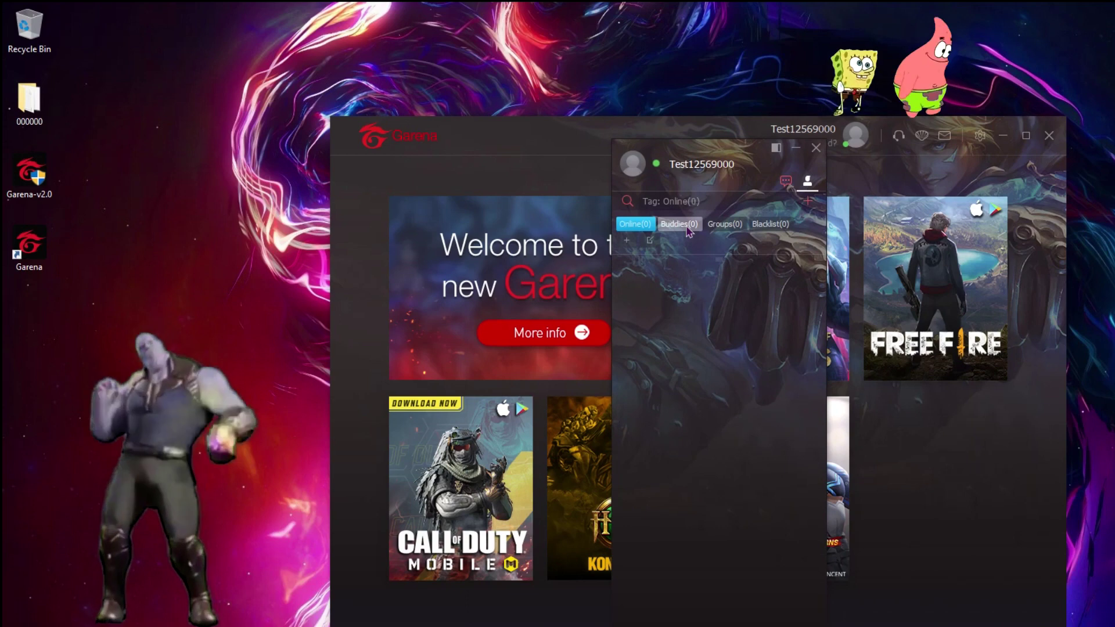
Look through the Buddies, Groups, Blacklist and Online lists in the detached buddy window, and close that window
left_click(679, 225)
left_click(724, 224)
left_click(765, 226)
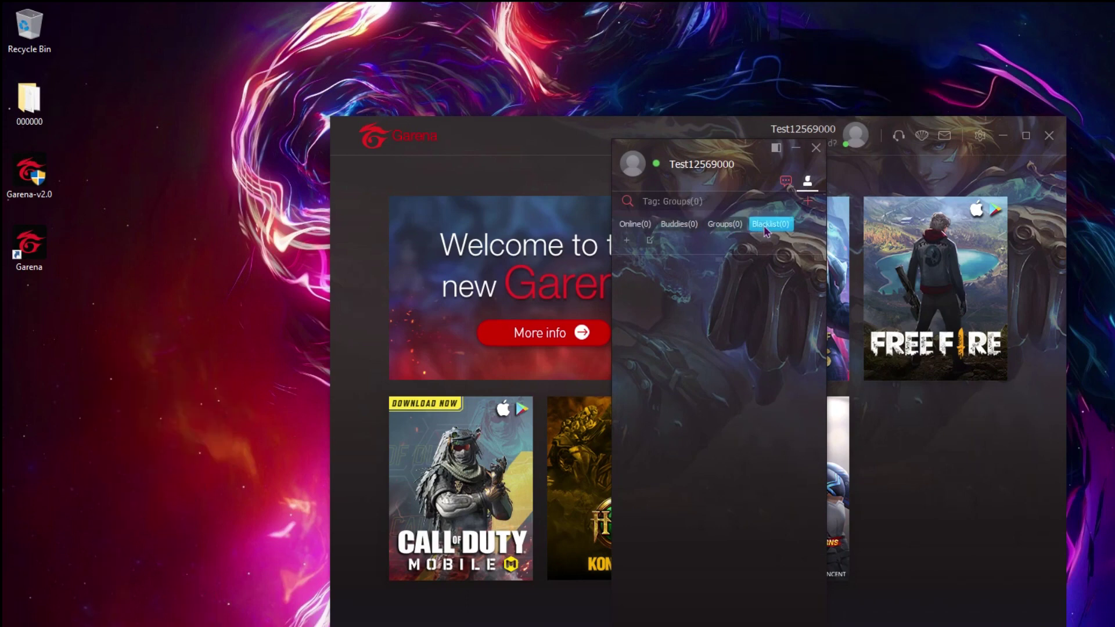
left_click(638, 227)
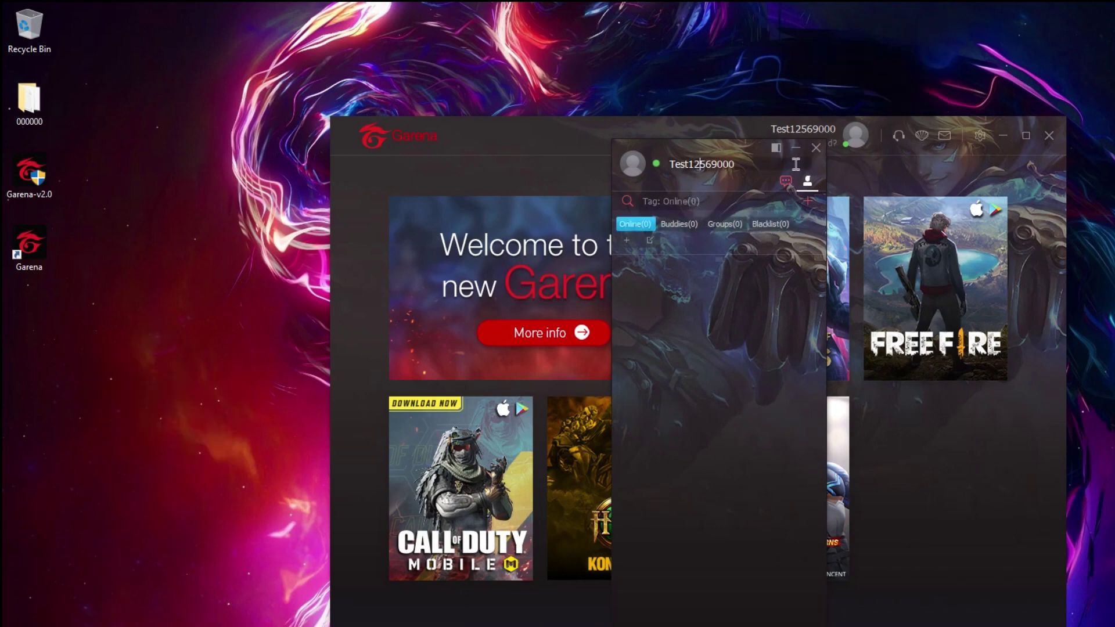
left_click(816, 149)
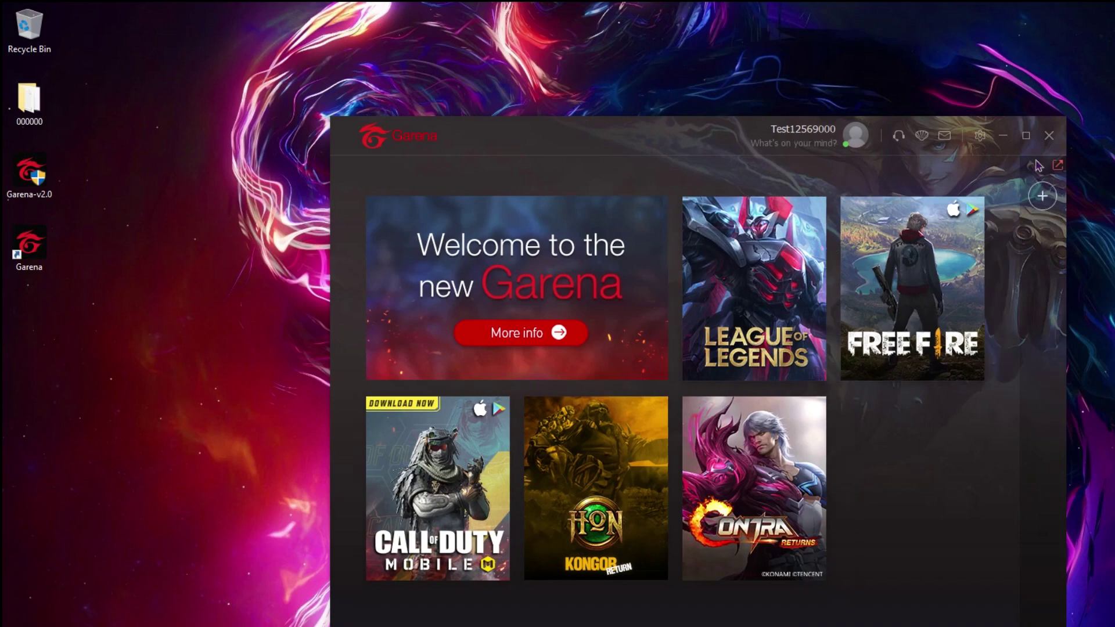